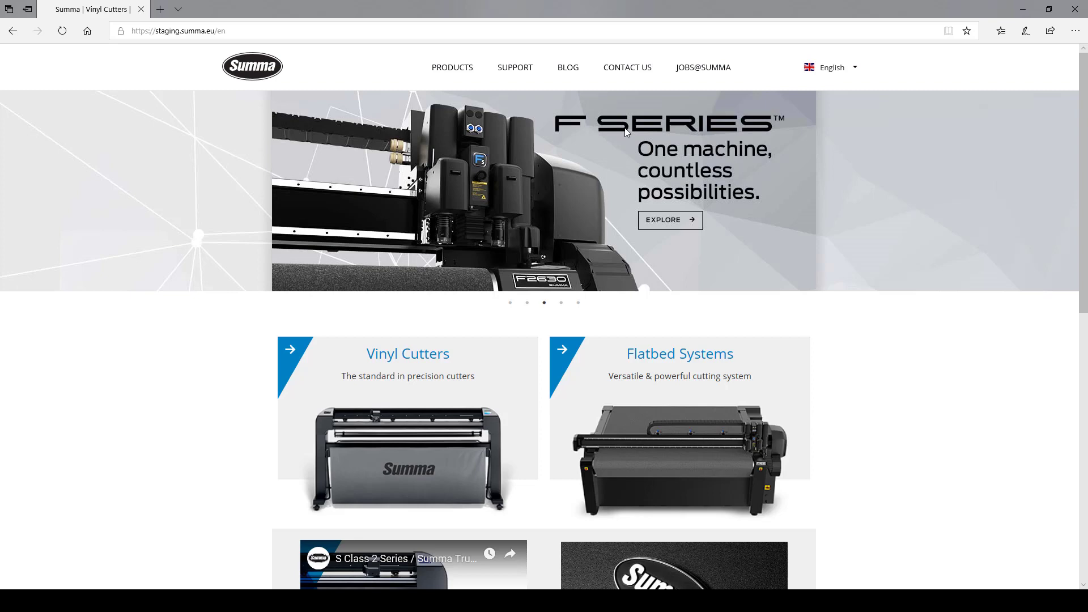
- Go to Support > Download Updates > Flatbed Systems downloads and scroll to the Software table
{"action": "left_click", "coordinate": [510, 77]}
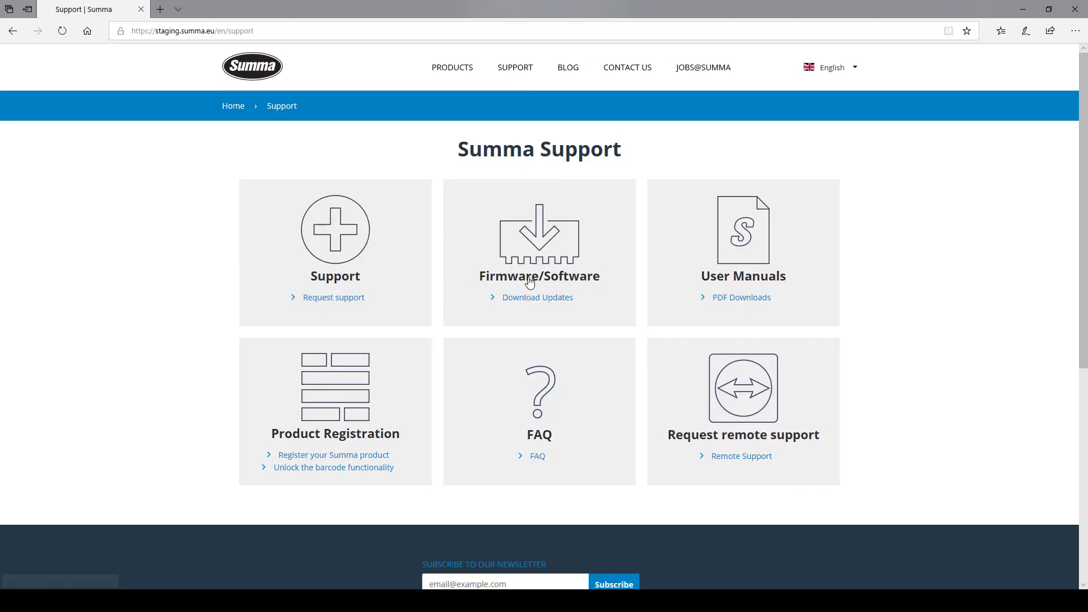
{"action": "left_click", "coordinate": [532, 299]}
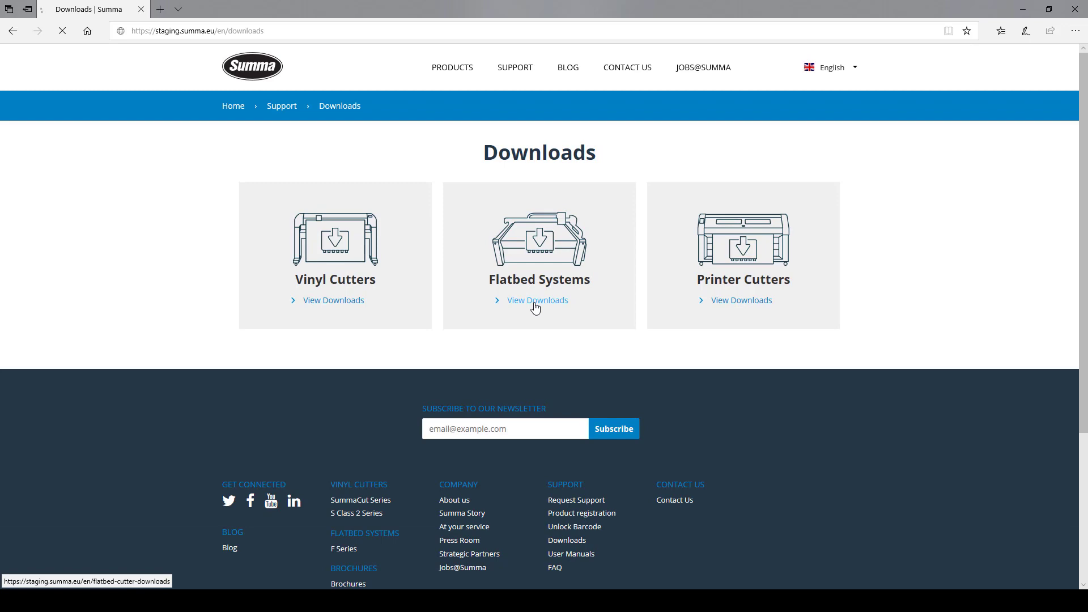
{"action": "left_click", "coordinate": [536, 302]}
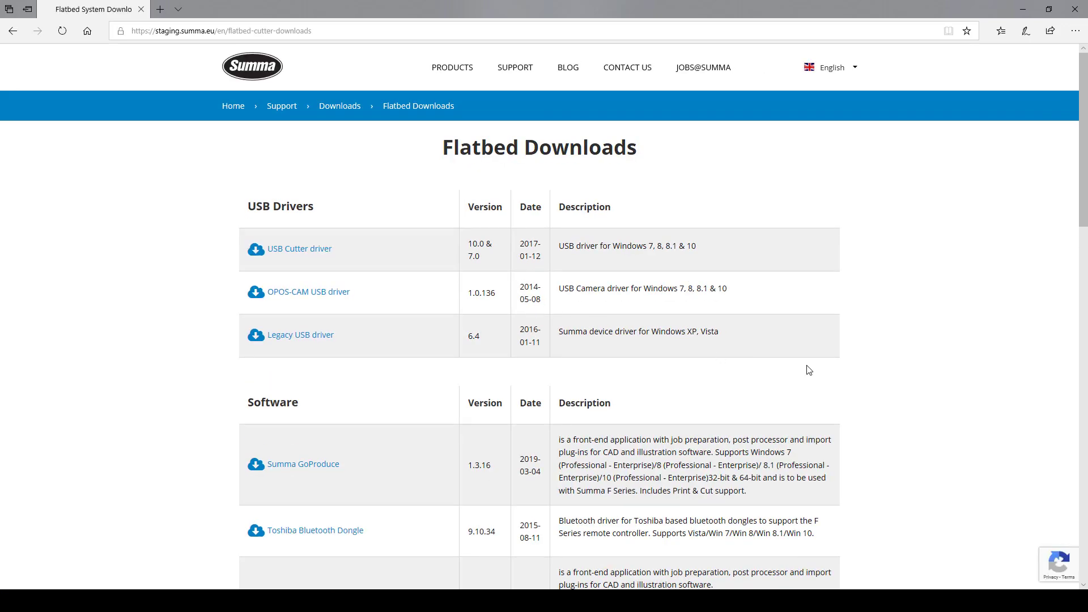
{"action": "scroll", "coordinate": [911, 378], "scroll_direction": "down", "scroll_amount": 4}
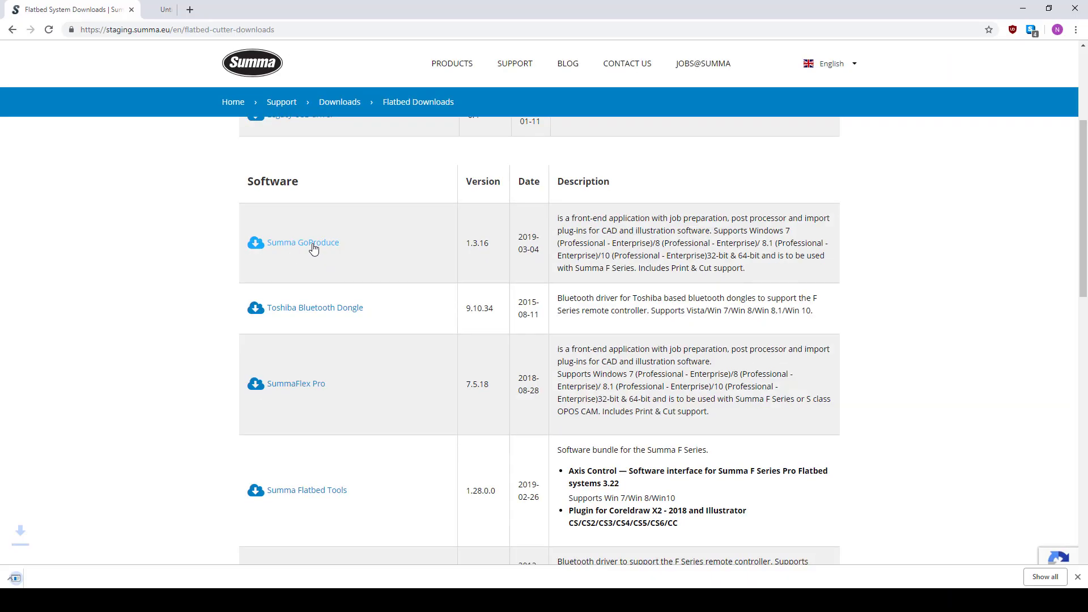
- Download and run setupSummaGoProduce.exe, installing it with the Videology camera drivers
{"action": "left_click", "coordinate": [314, 248]}
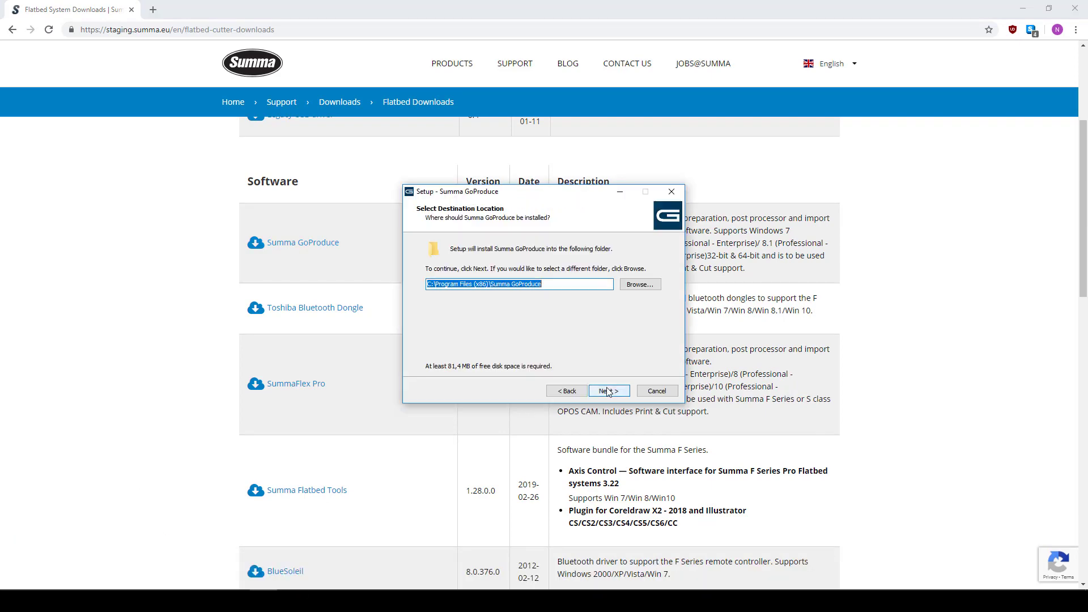
{"action": "left_click", "coordinate": [614, 389]}
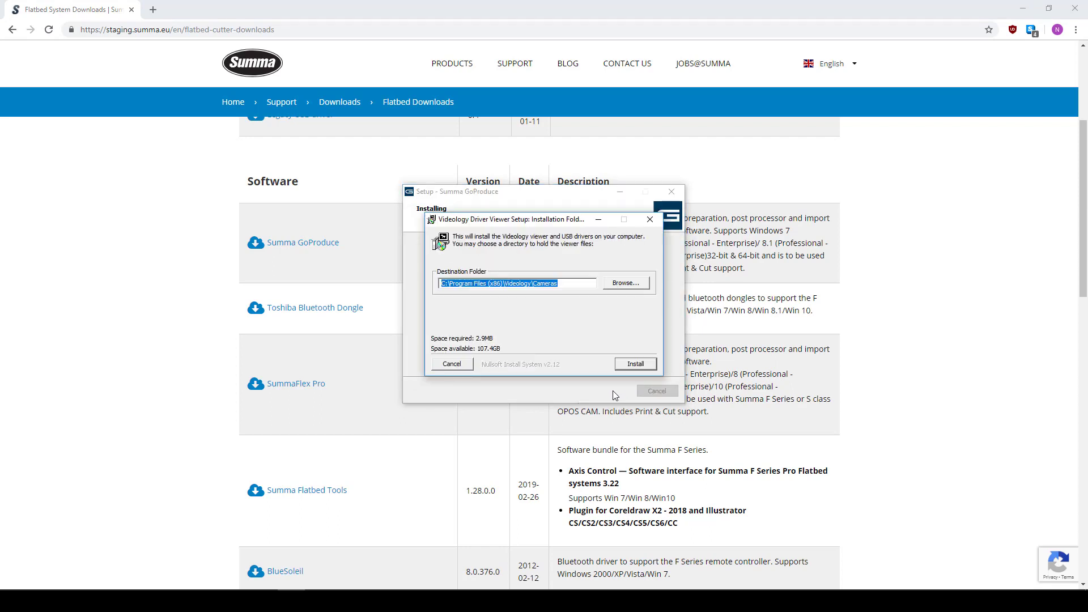
{"action": "left_click", "coordinate": [635, 364]}
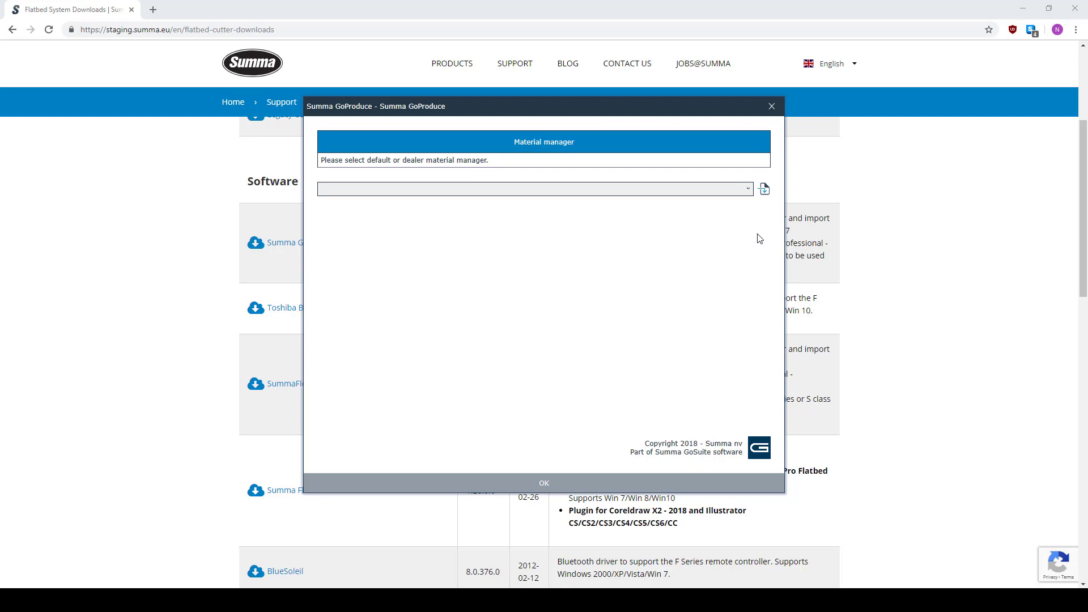
- Choose SummaMaterialManagerStandardRouter.xml as the material manager and confirm with OK
{"action": "left_click", "coordinate": [749, 190]}
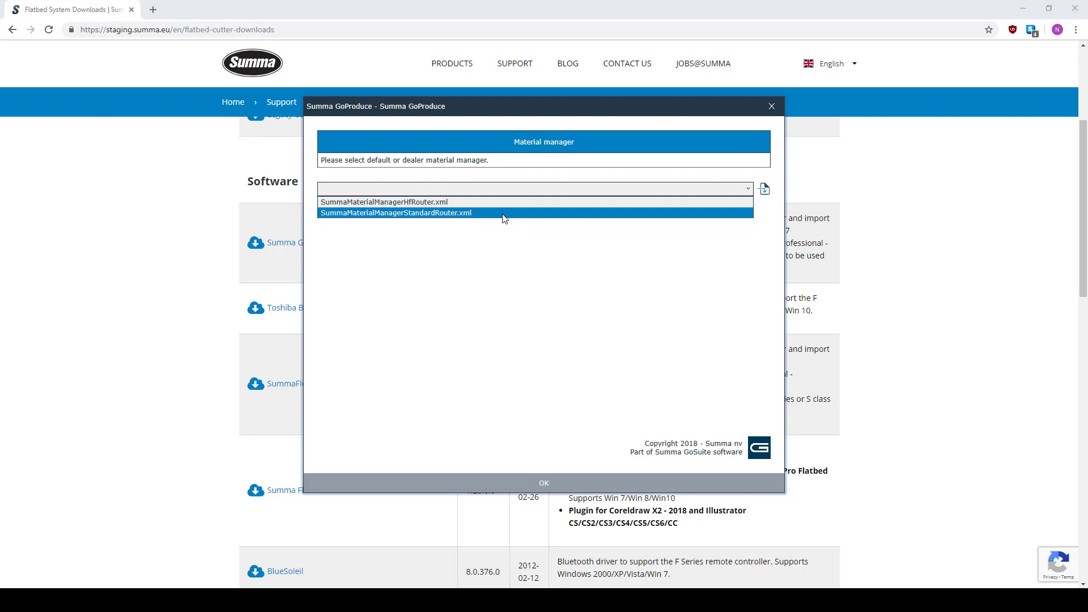
{"action": "left_click", "coordinate": [457, 213]}
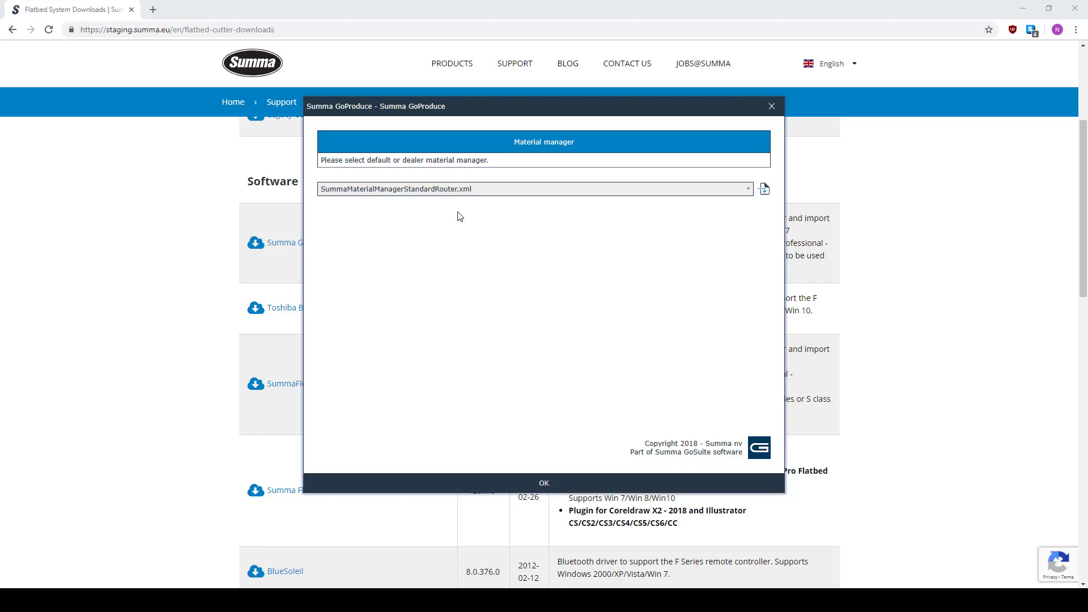
{"action": "left_click", "coordinate": [545, 483]}
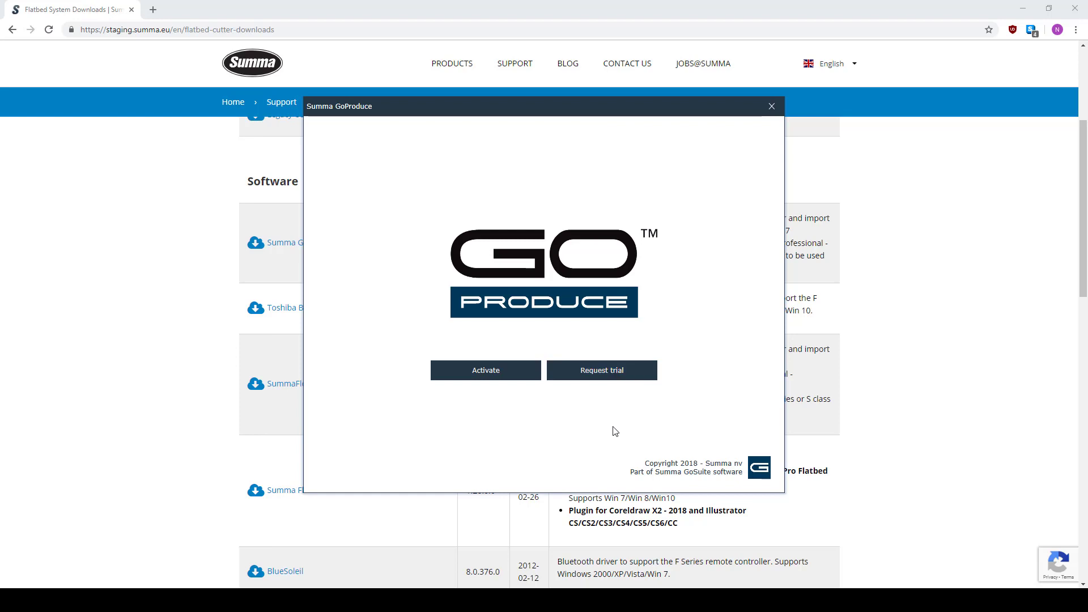
- Start licence activation to reach the online or offline activation choice
{"action": "left_click", "coordinate": [501, 378]}
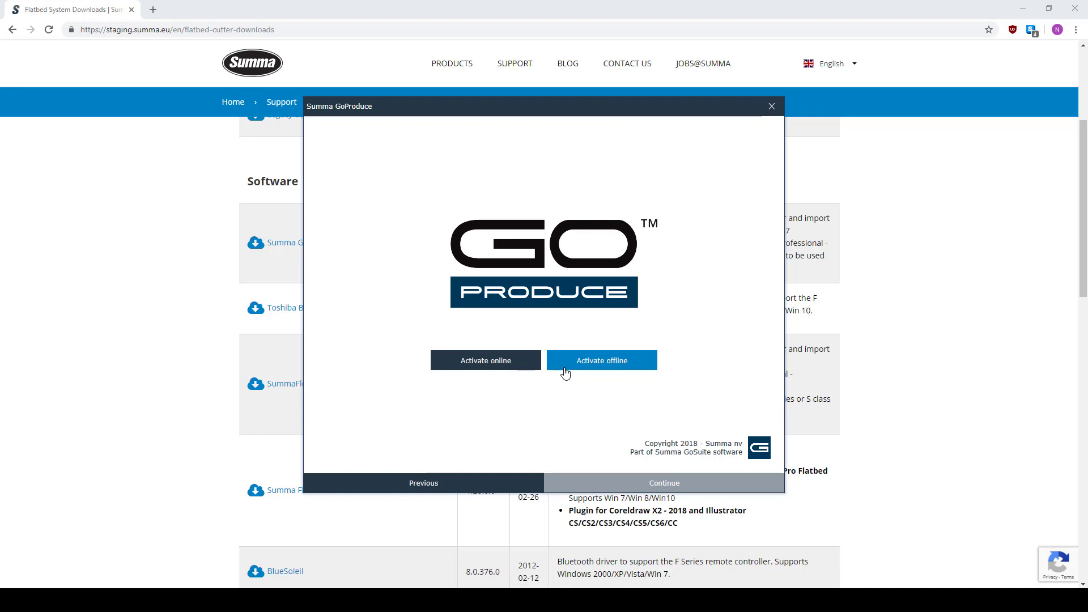
- Choose online activation, enter the user's e-mail address, and accept the privacy policy and EULA
{"action": "left_click", "coordinate": [511, 370]}
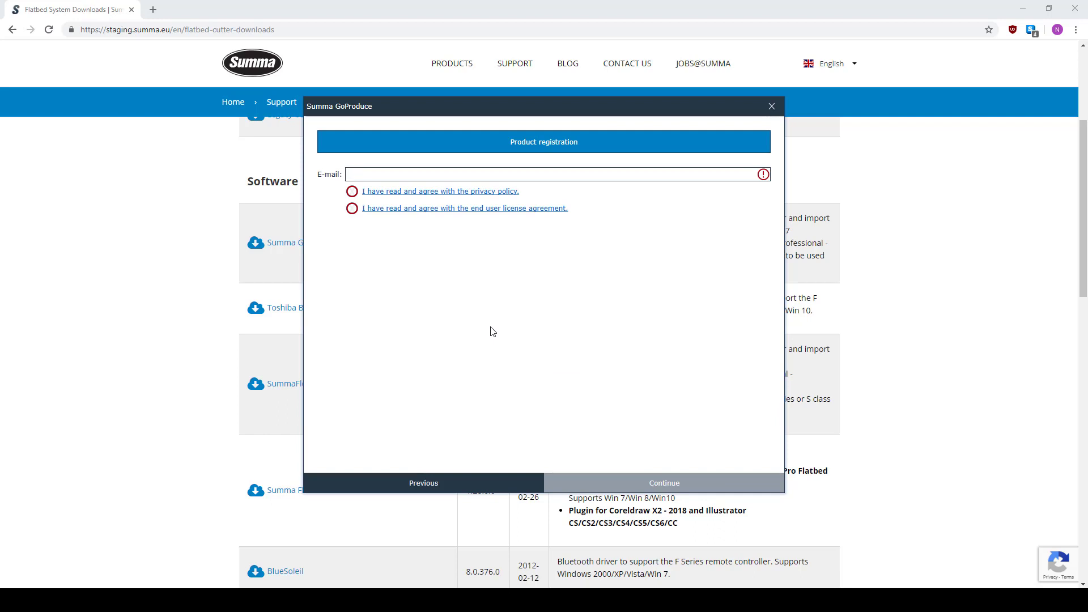
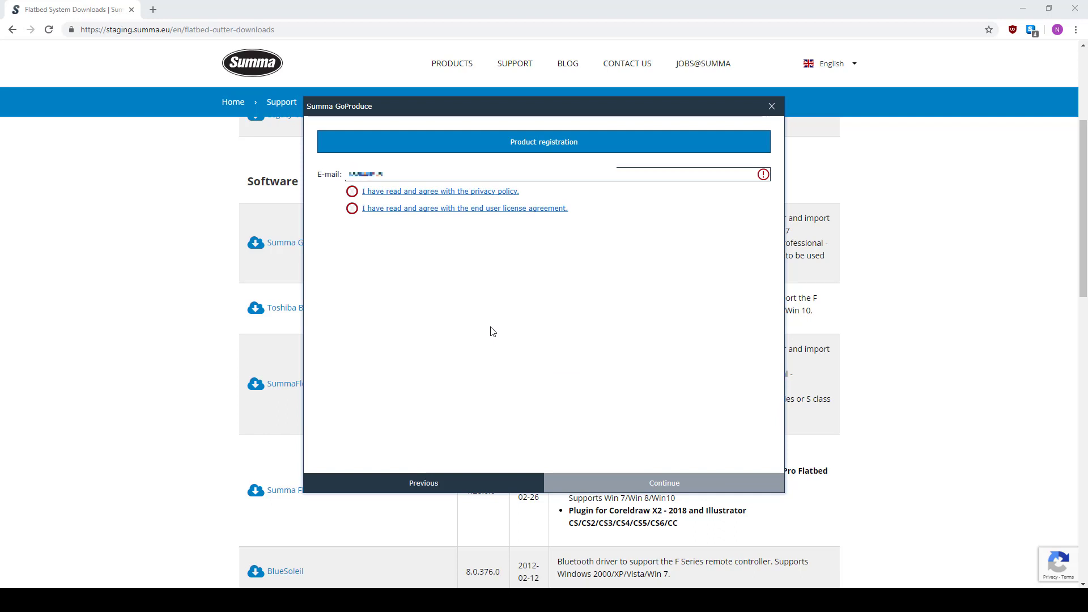
{"action": "left_click", "coordinate": [352, 191]}
{"action": "left_click", "coordinate": [352, 209]}
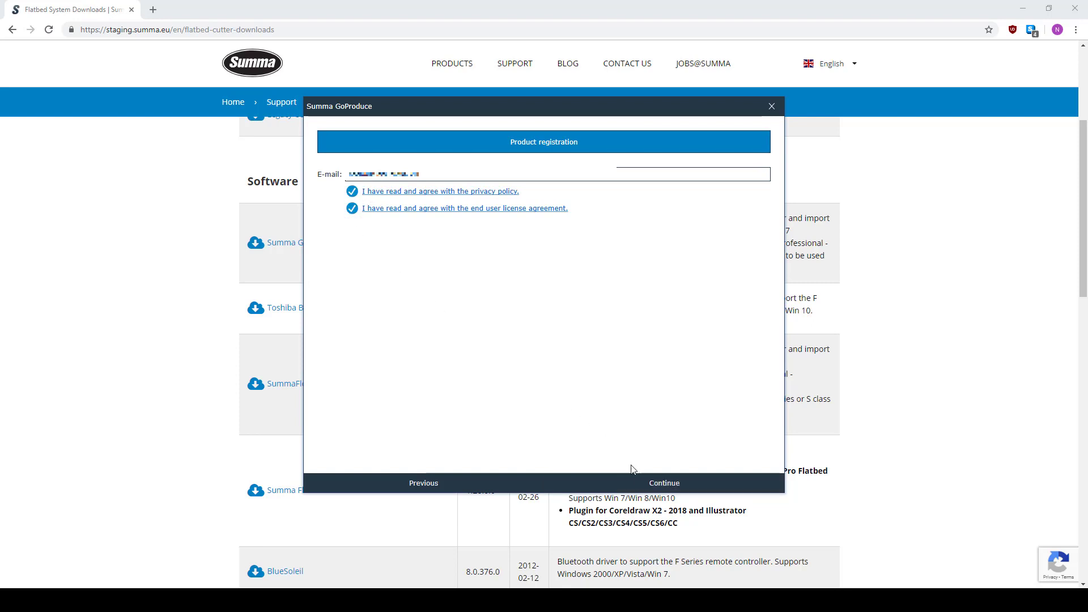
{"action": "left_click", "coordinate": [644, 481]}
- Enter the customer's name, company name, phone number and street address
{"action": "left_click", "coordinate": [406, 193]}
{"action": "type", "text": "nathalie"}
{"action": "left_click", "coordinate": [395, 209]}
{"action": "type", "text": "summa"}
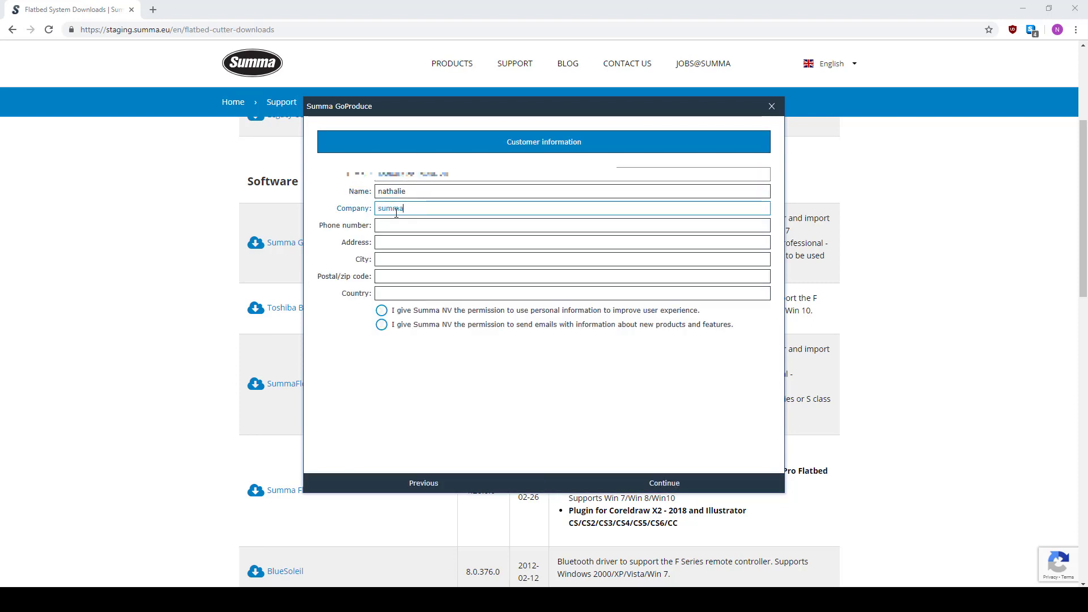
{"action": "left_click", "coordinate": [401, 225]}
{"action": "left_click", "coordinate": [383, 243]}
{"action": "type", "text": "destraat"}
- Fill in the city, postal code and country, then grant both Summa NV consent options
{"action": "left_click", "coordinate": [386, 260]}
{"action": "type", "text": "oostende"}
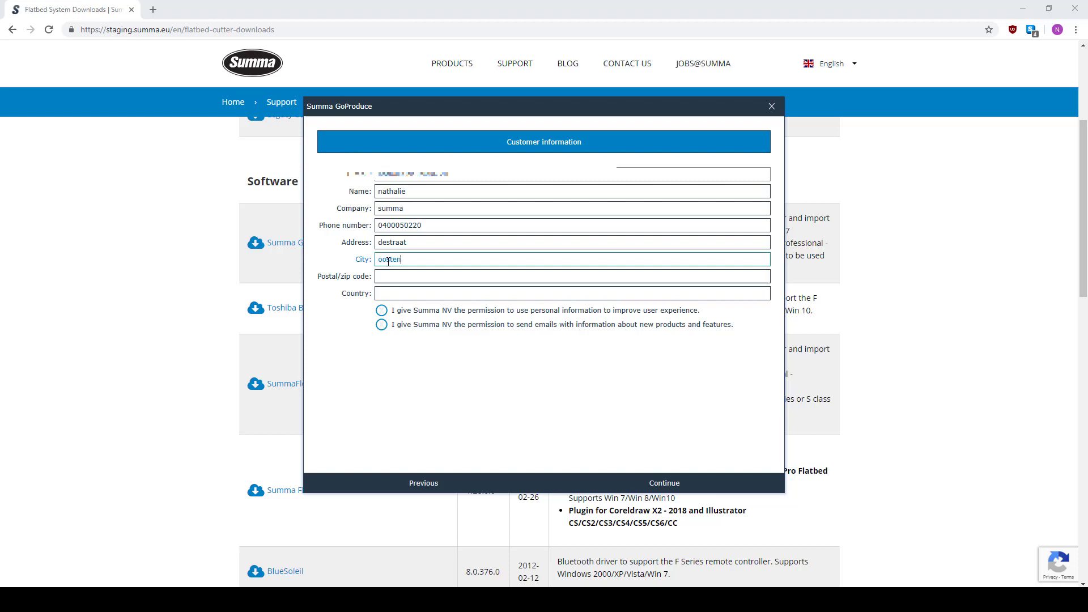
{"action": "left_click", "coordinate": [392, 277]}
{"action": "type", "text": "8400"}
{"action": "left_click", "coordinate": [403, 293]}
{"action": "type", "text": "belgie"}
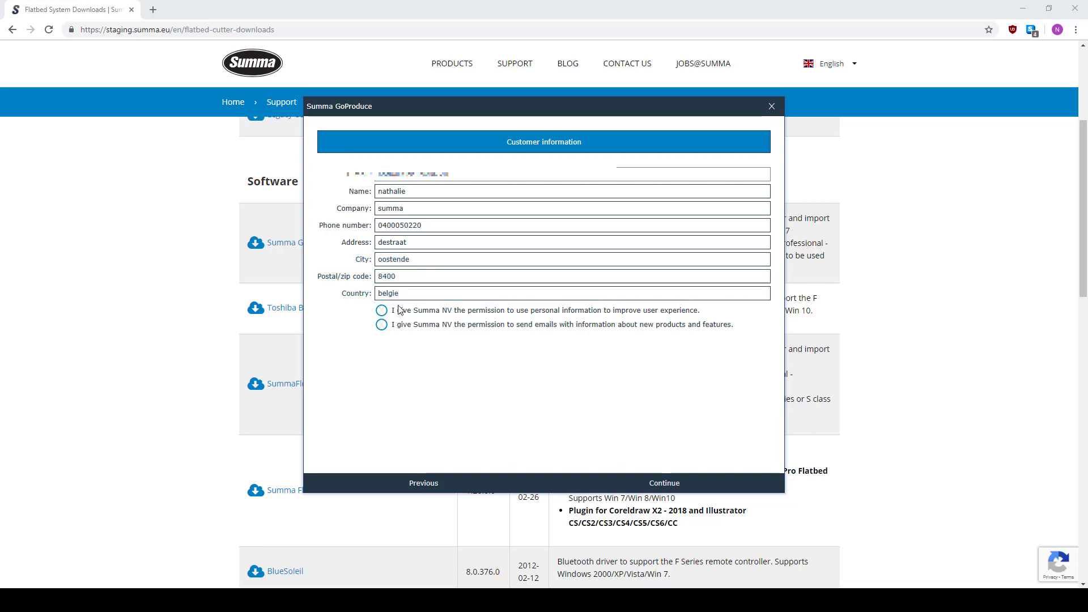
{"action": "left_click", "coordinate": [382, 311]}
{"action": "left_click", "coordinate": [383, 311]}
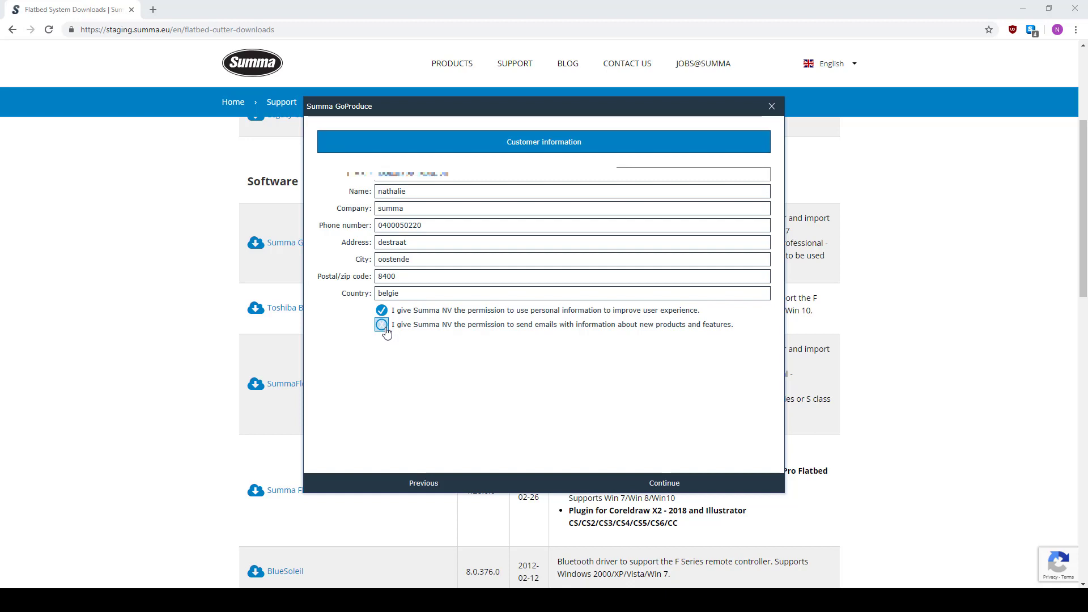
{"action": "left_click", "coordinate": [385, 328]}
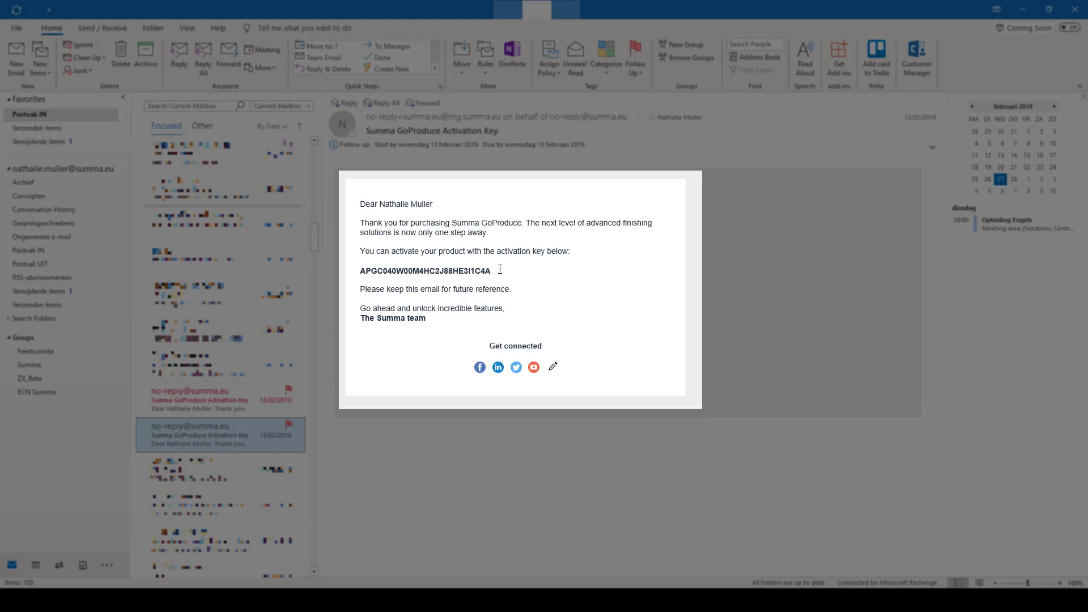
- Copy the main activation key from the Outlook email, paste it into the Activation key field, and continue
{"action": "left_click_drag", "start_coordinate": [493, 271], "coordinate": [360, 272]}
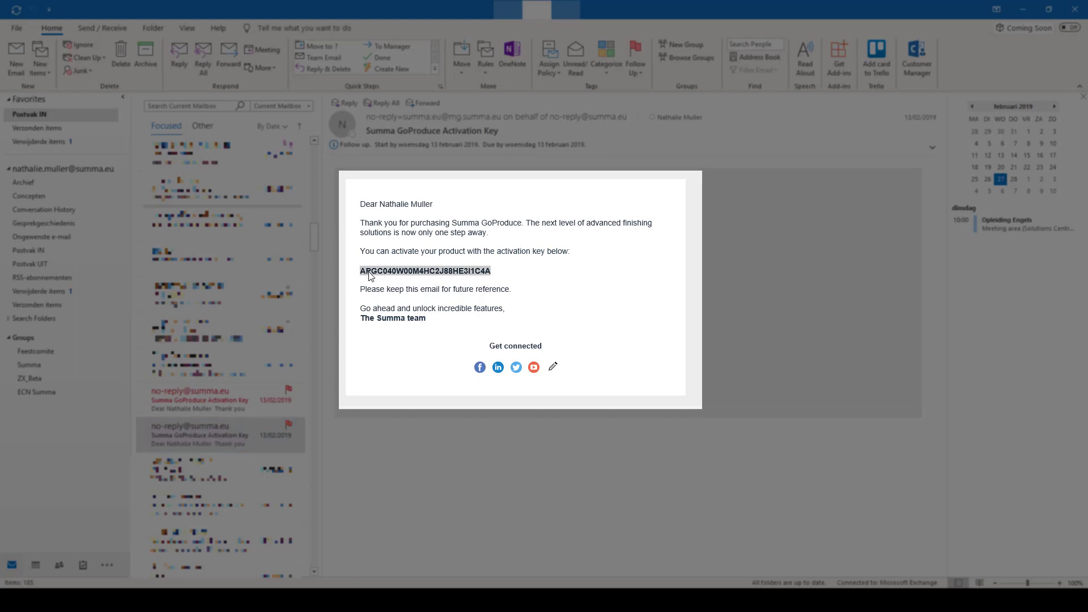
{"action": "right_click", "coordinate": [370, 276]}
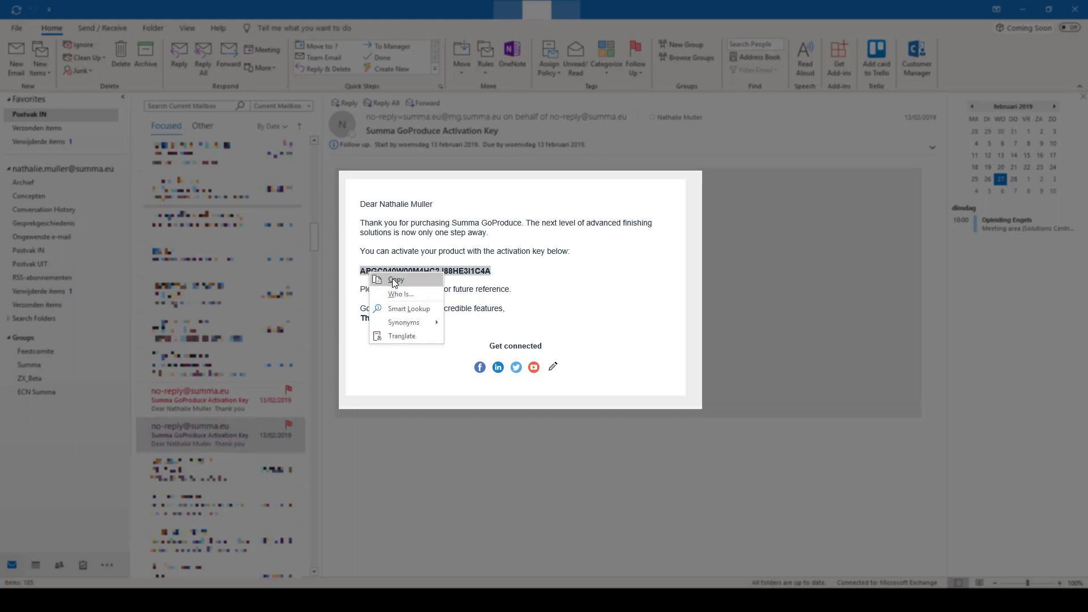
{"action": "left_click", "coordinate": [393, 277]}
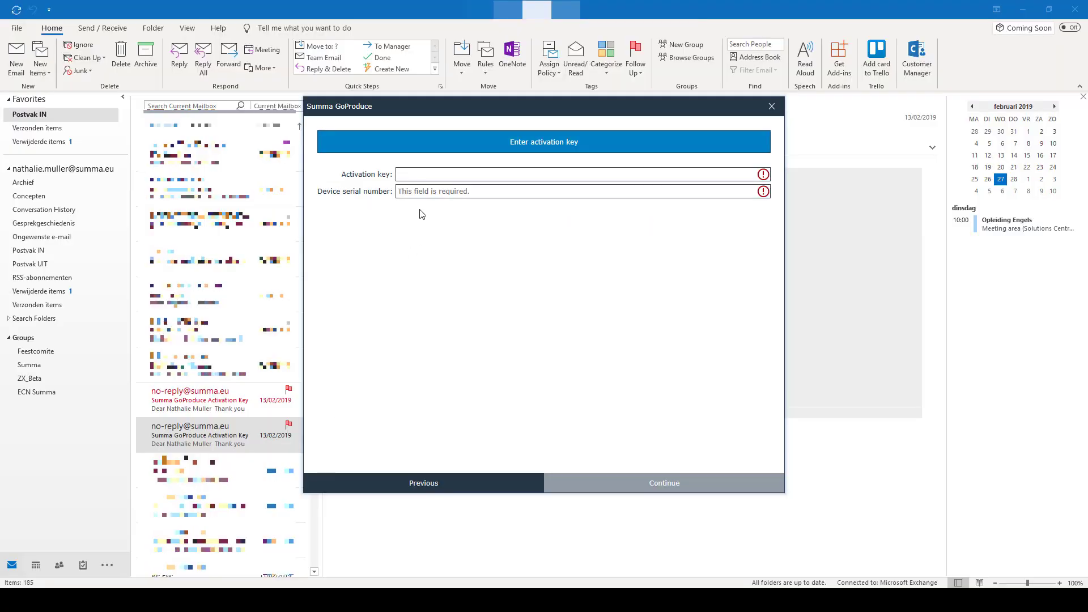
{"action": "left_click", "coordinate": [409, 173]}
{"action": "right_click", "coordinate": [409, 174]}
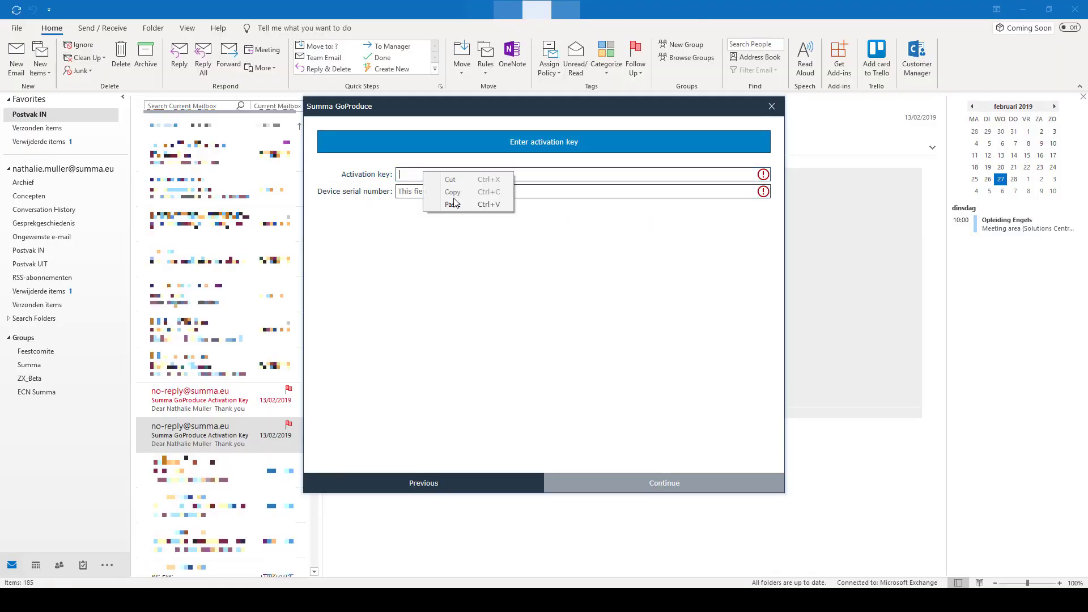
{"action": "left_click", "coordinate": [456, 205]}
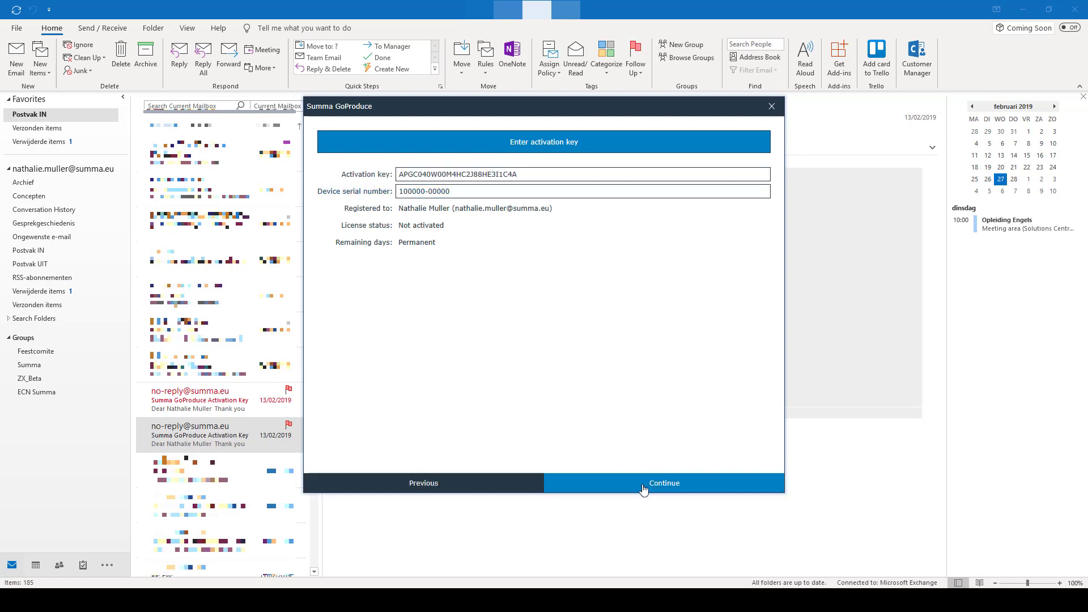
{"action": "left_click", "coordinate": [644, 489]}
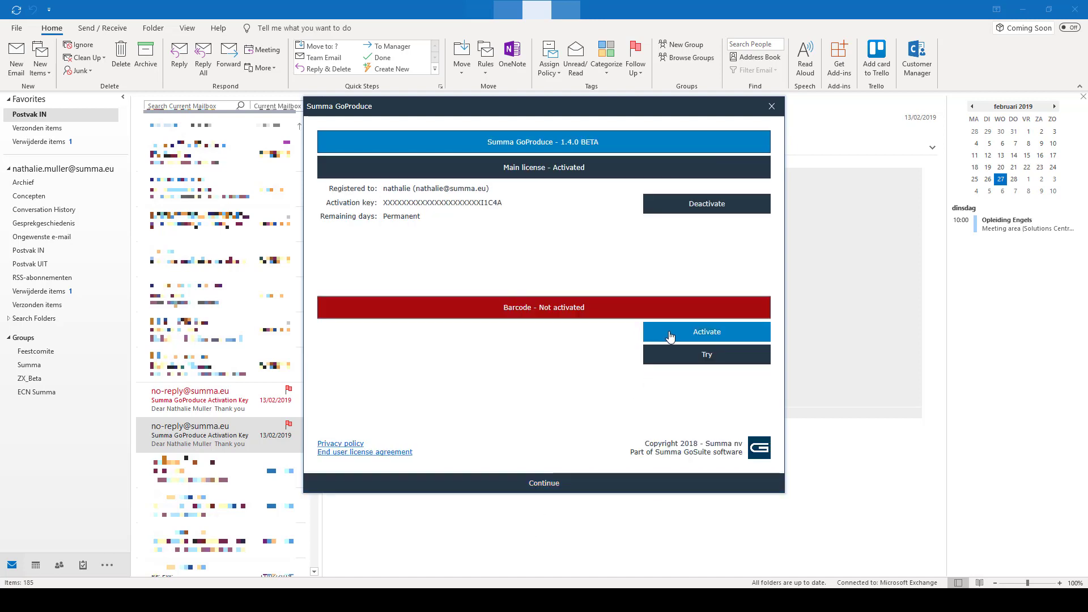
- Start online activation for the Barcode option and copy its activation key from the email
{"action": "left_click", "coordinate": [669, 336]}
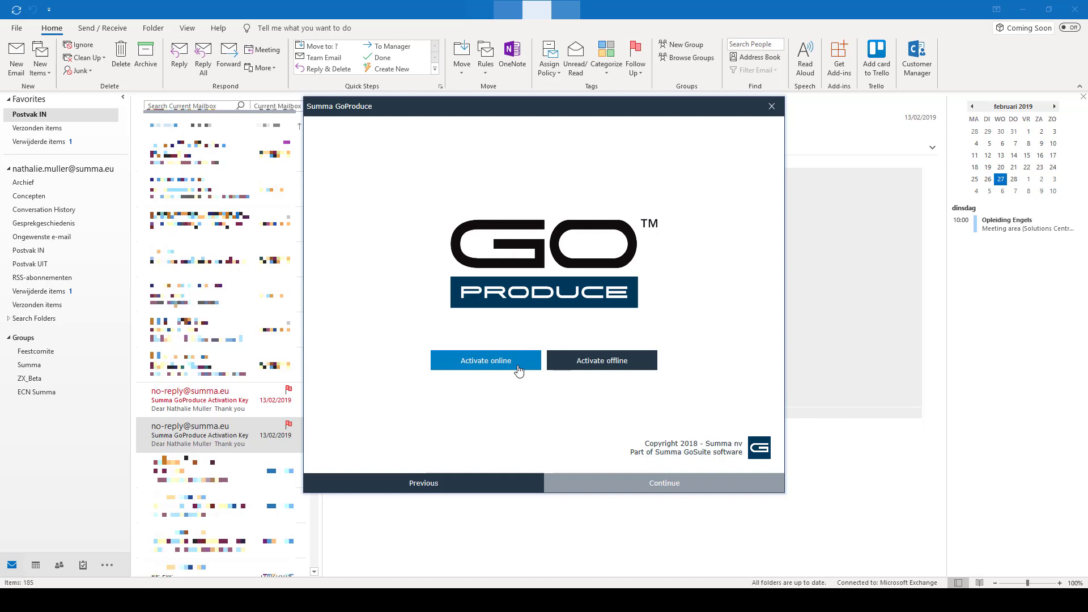
{"action": "left_click", "coordinate": [486, 361]}
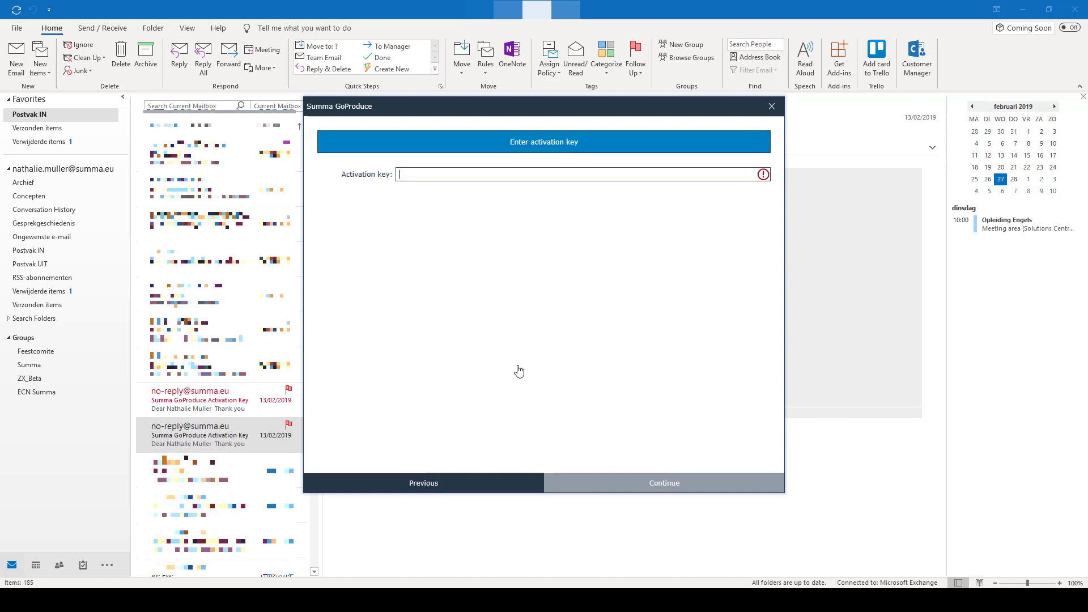
{"action": "left_click", "coordinate": [246, 409]}
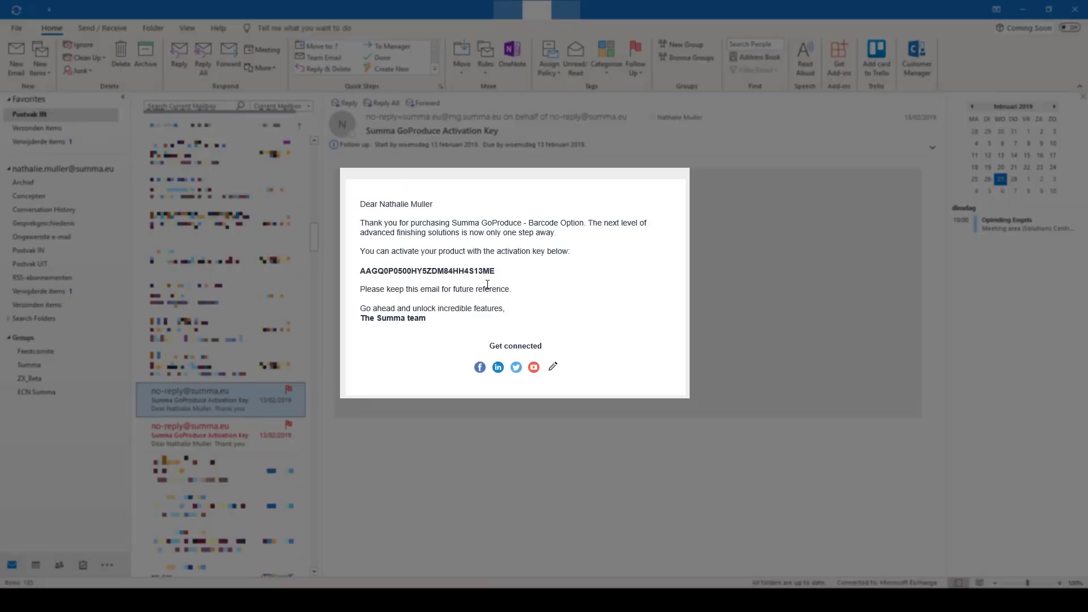
{"action": "left_click_drag", "start_coordinate": [495, 271], "coordinate": [363, 202]}
{"action": "left_click", "coordinate": [382, 272]}
{"action": "double_click", "coordinate": [366, 272]}
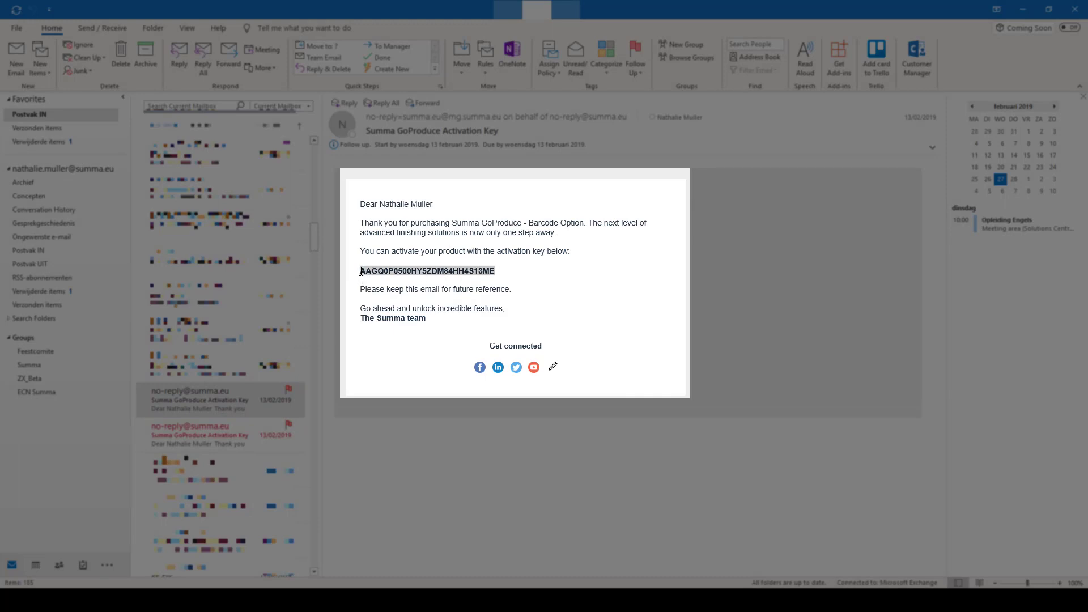
{"action": "right_click", "coordinate": [374, 278]}
{"action": "left_click", "coordinate": [394, 284]}
- Paste the barcode key into the Activation key field, submit it, and close the license overview
{"action": "key", "text": "alt+Tab"}
{"action": "right_click", "coordinate": [459, 174]}
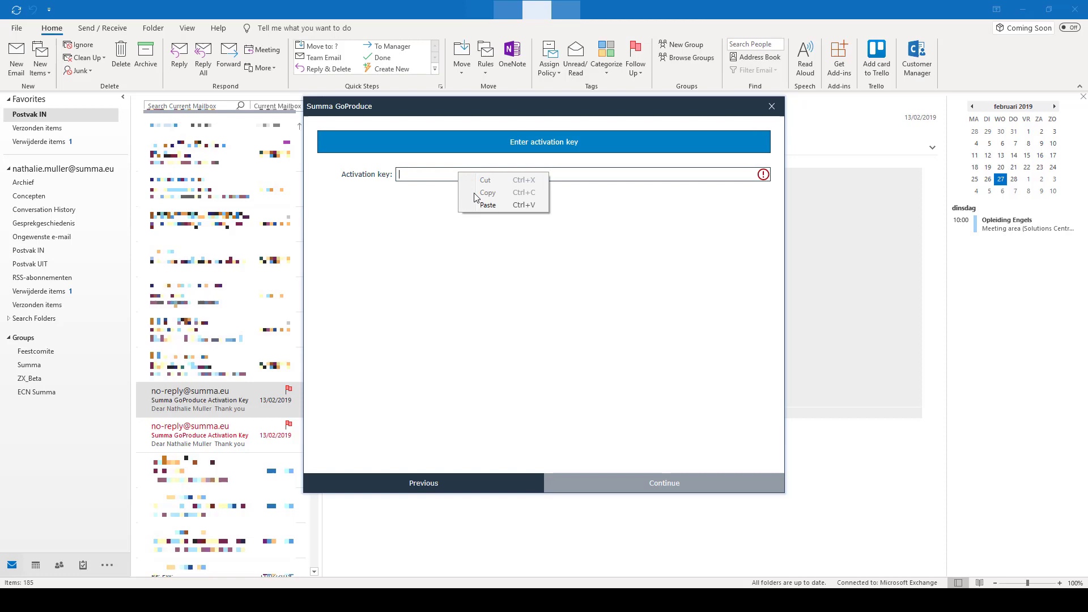
{"action": "left_click", "coordinate": [487, 205]}
{"action": "left_click", "coordinate": [643, 486]}
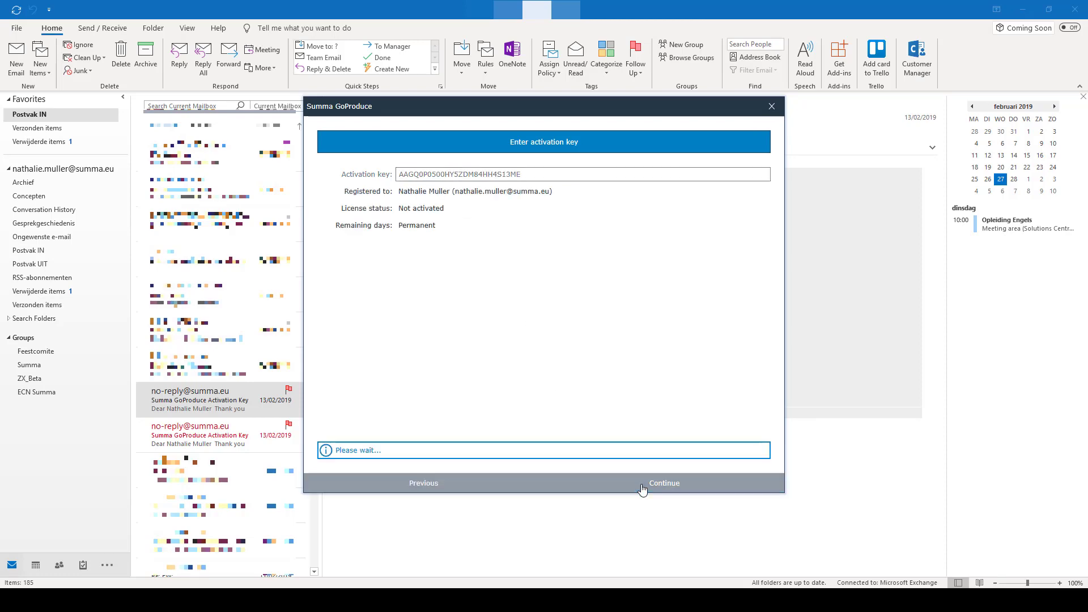
{"action": "left_click", "coordinate": [642, 485]}
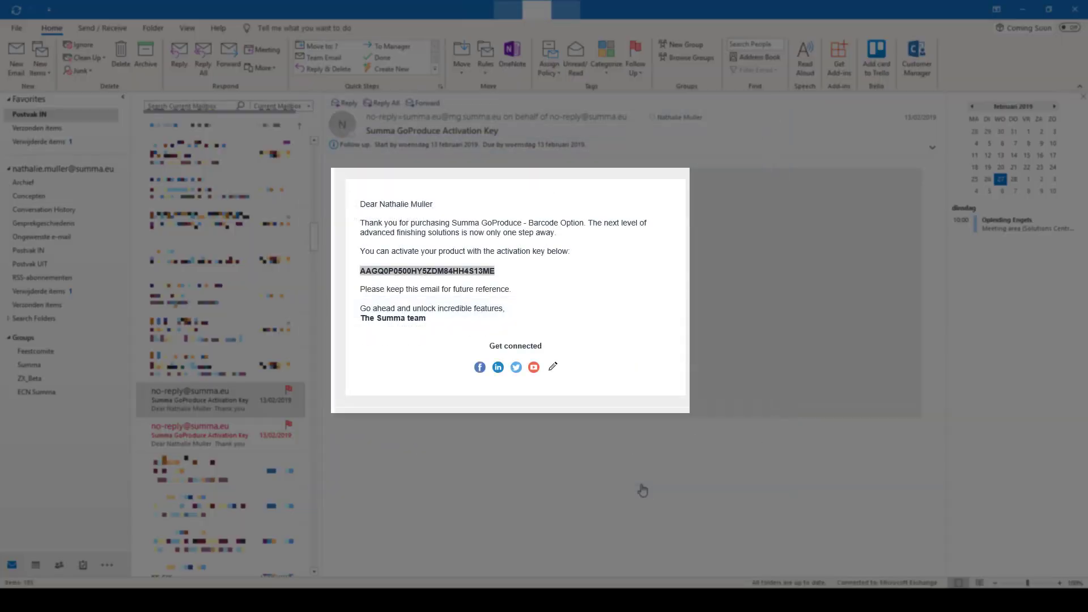